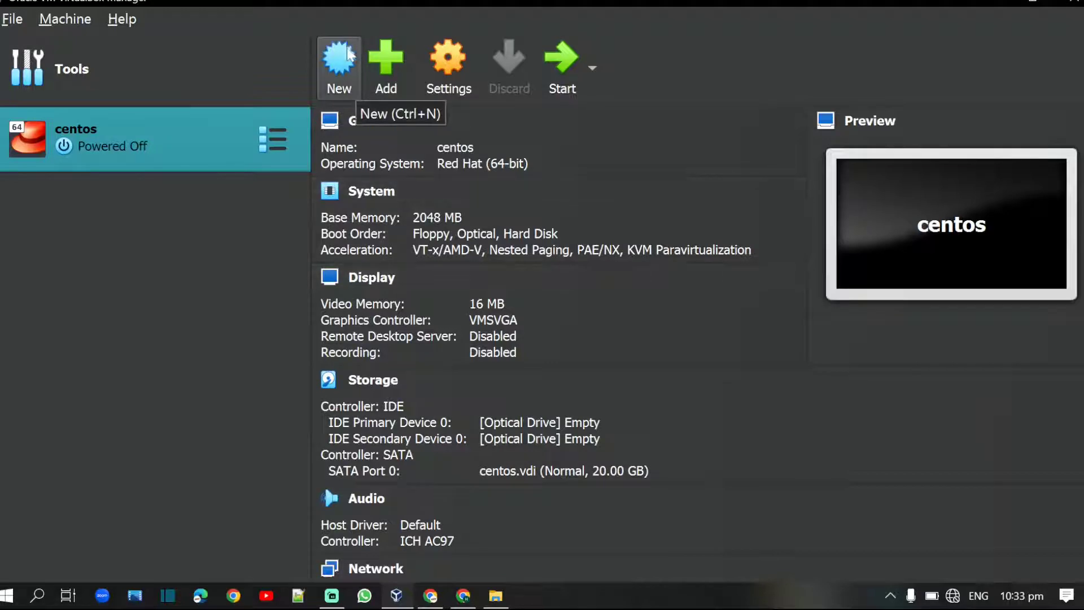
Step: Start a new VM named 'linux centos gui', detected as Linux, Red Hat (64-bit), and pick an ISO image
click(342, 57)
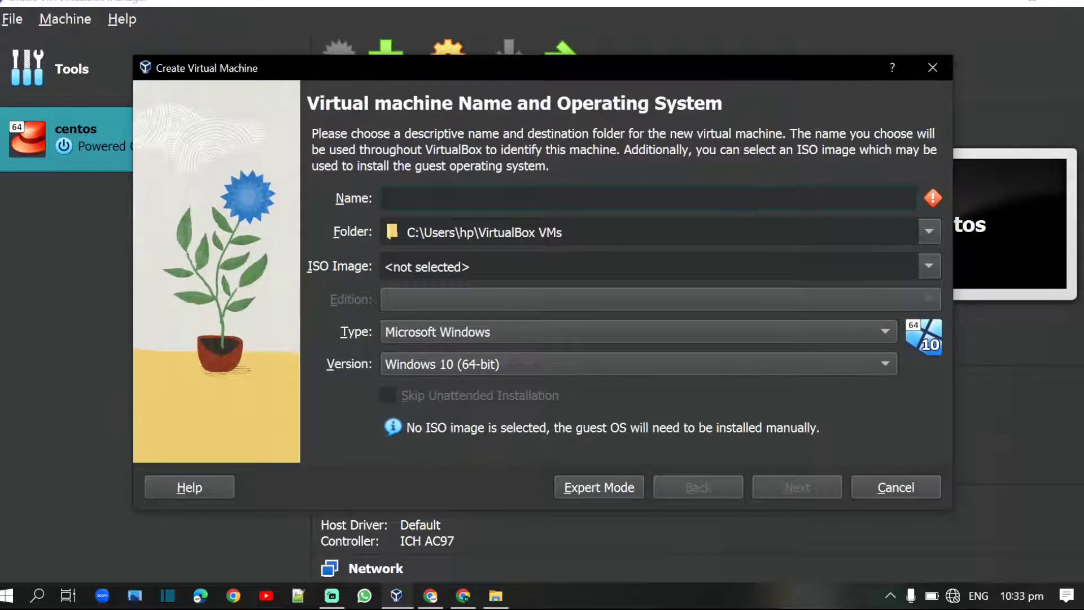
text(lin)
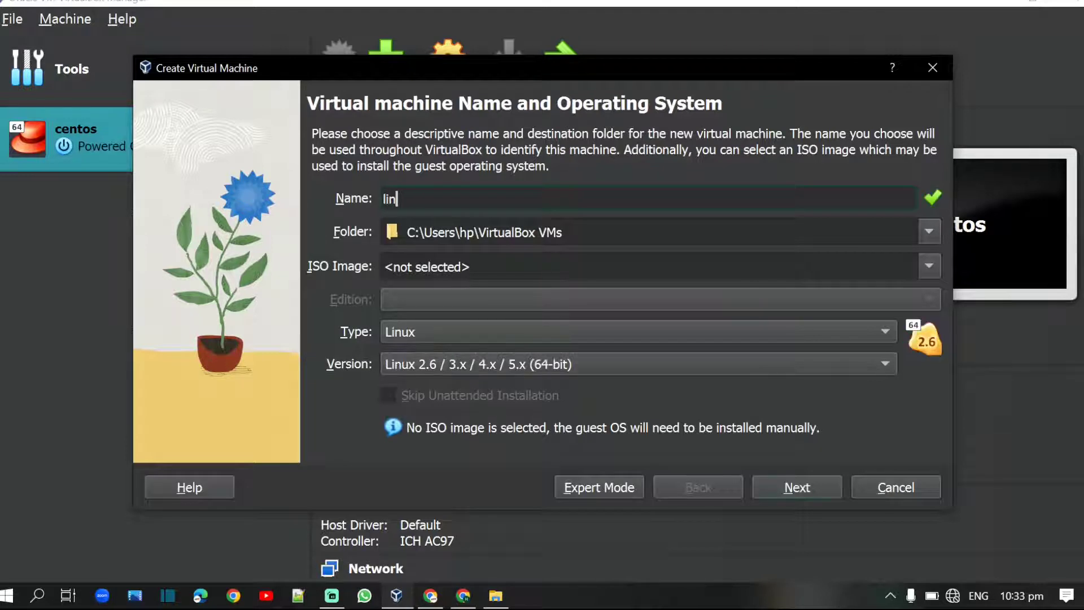
text(ux centos )
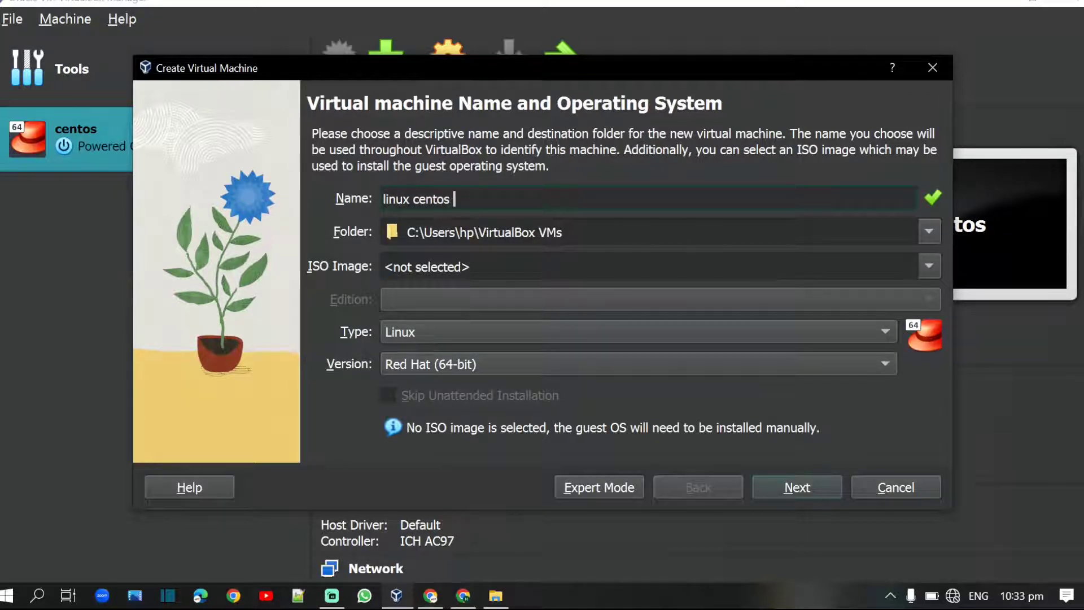
text(gui)
click(929, 265)
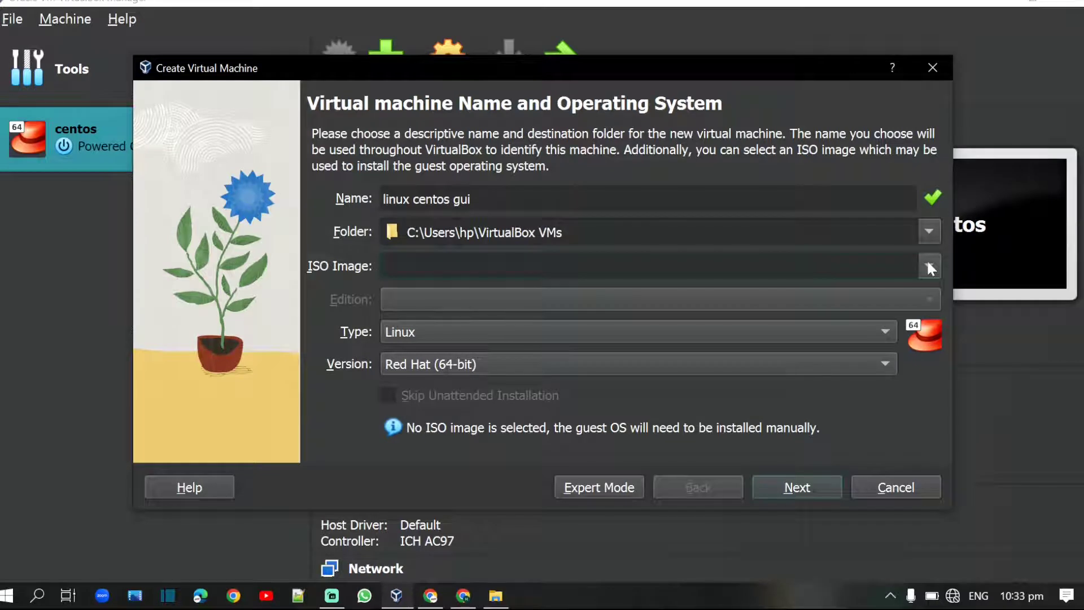
click(929, 265)
Step: Attach the CentOS-7-x86_64-DVD-2009.iso image and skip unattended installation
click(560, 333)
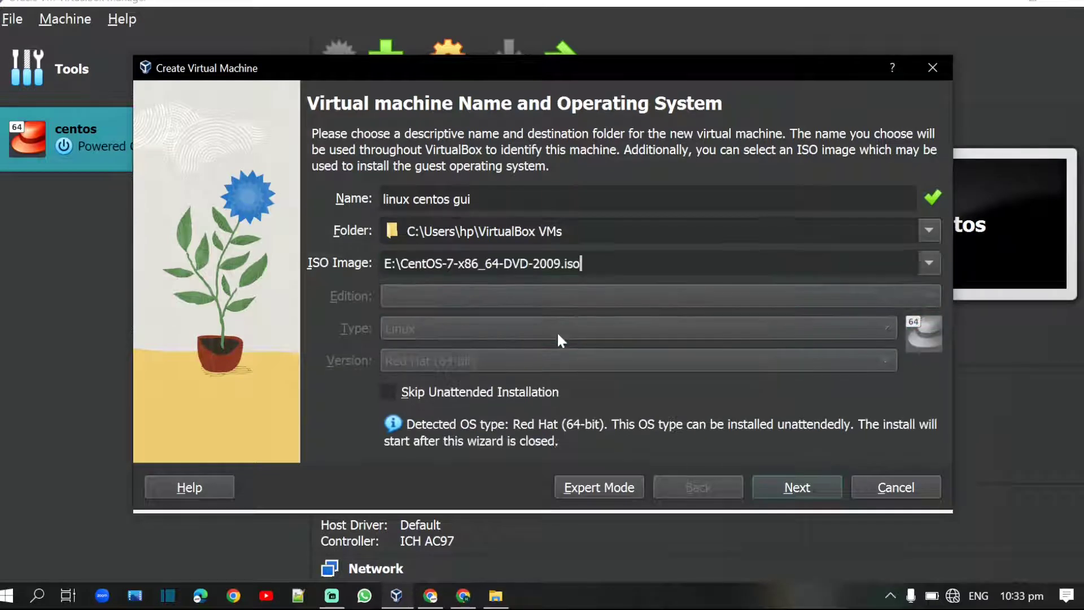
click(782, 489)
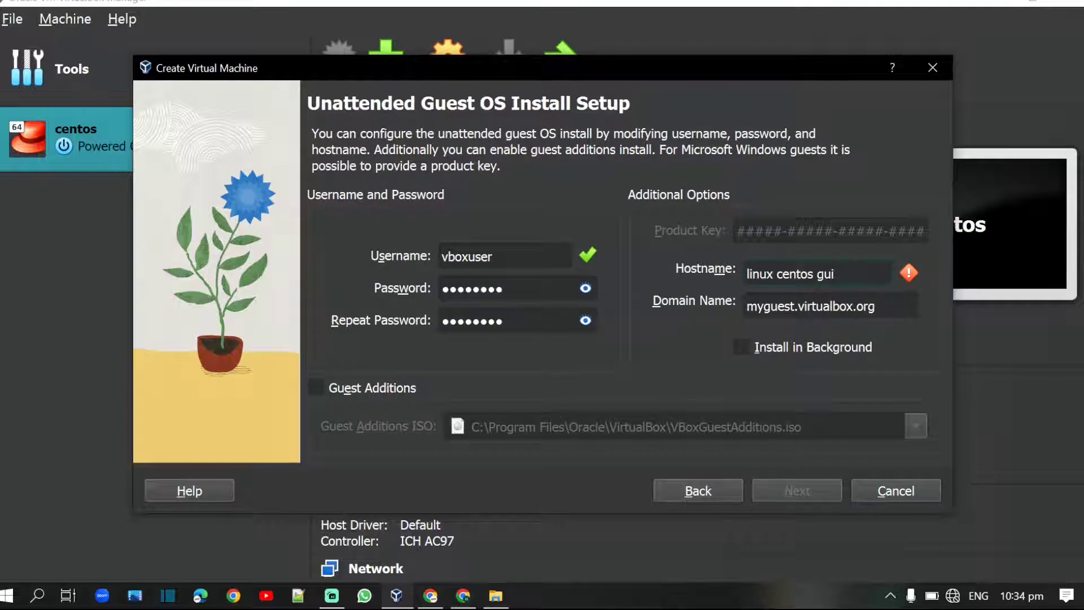
key(BackSpace)
key(BackSpace)
key(BackSpace)
key(BackSpace)
key(BackSpace)
key(BackSpace)
key(BackSpace)
click(711, 493)
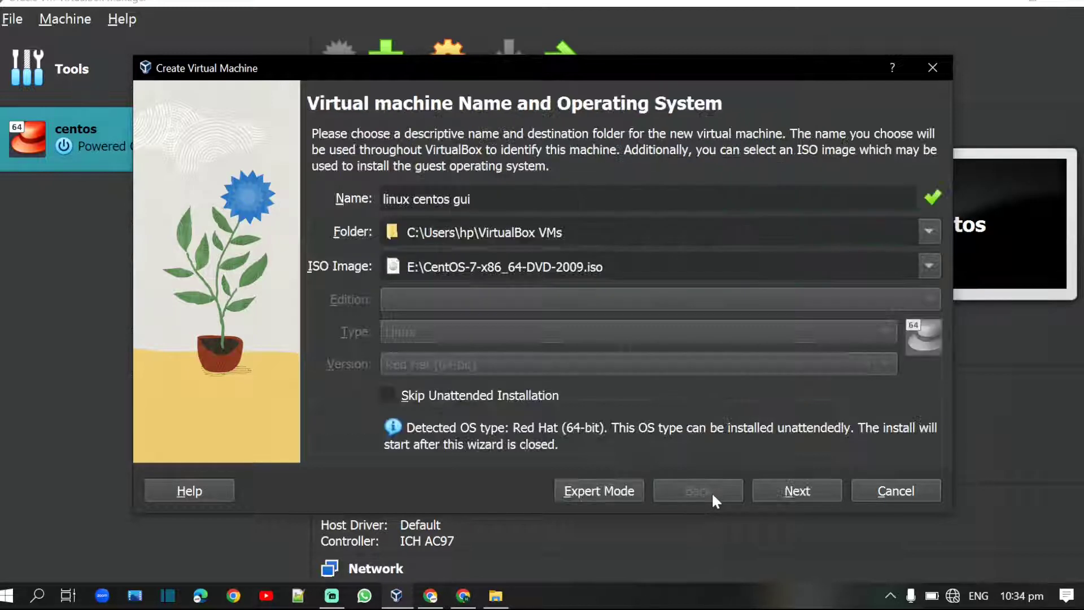
click(393, 395)
Step: Keep 2048 MB memory, 1 processor and a 20.00 GB virtual disk, then finish the wizard
click(778, 493)
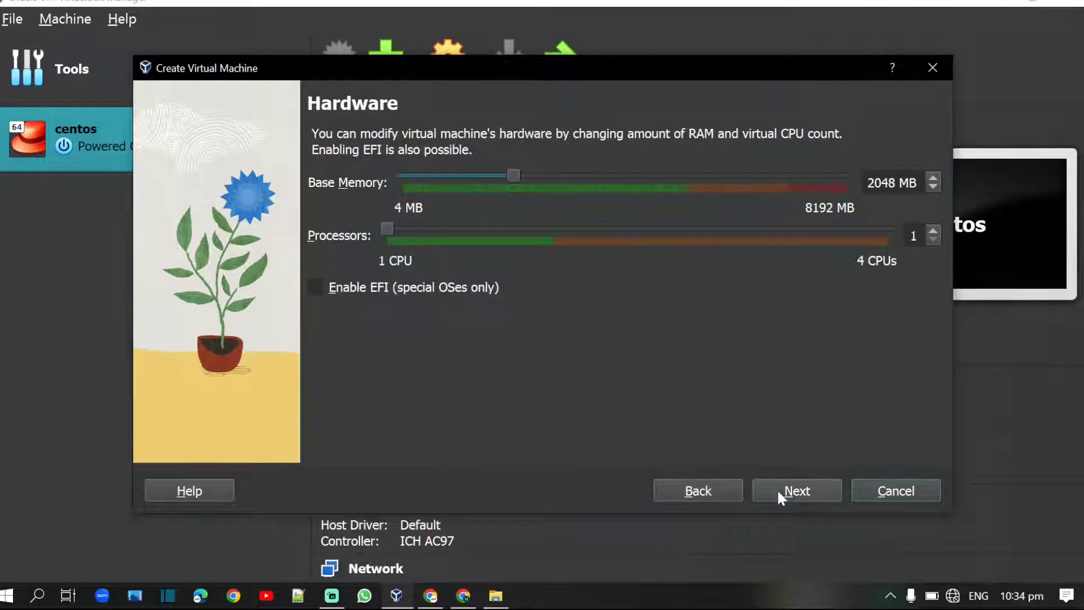
click(793, 491)
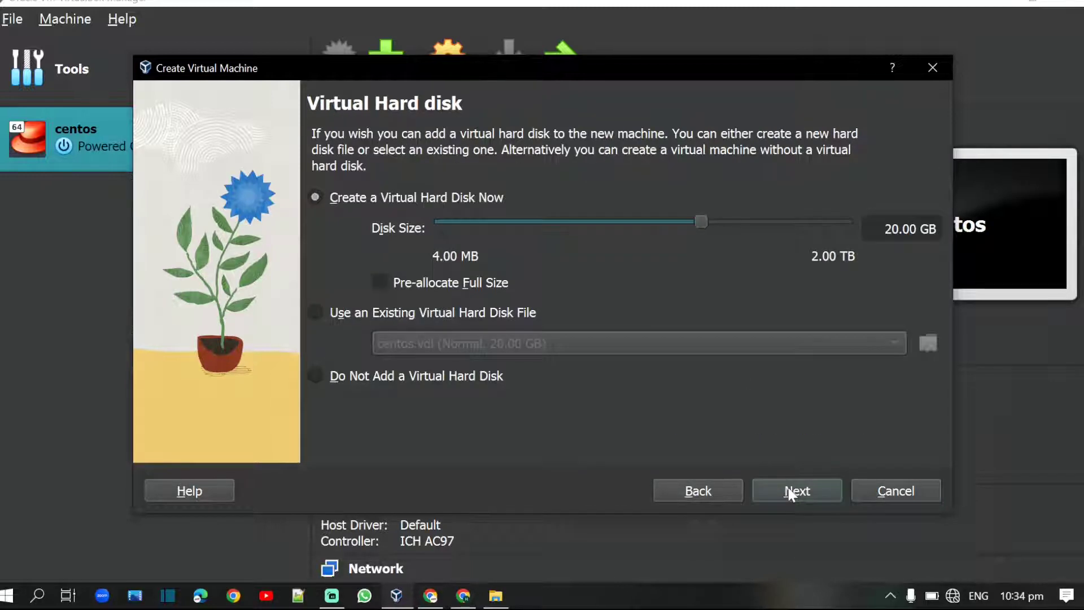
click(791, 493)
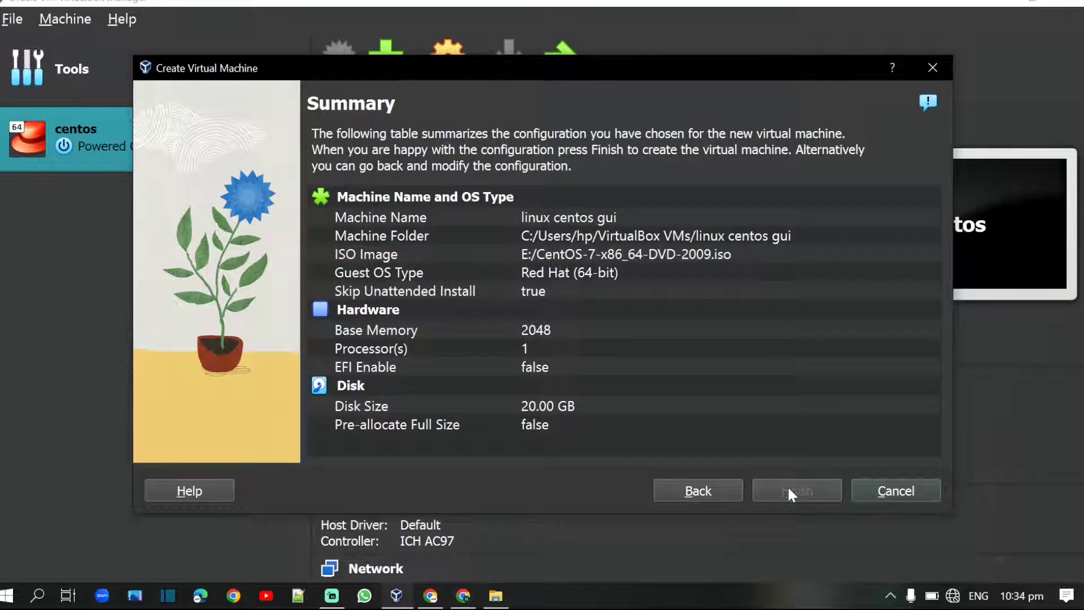
click(788, 489)
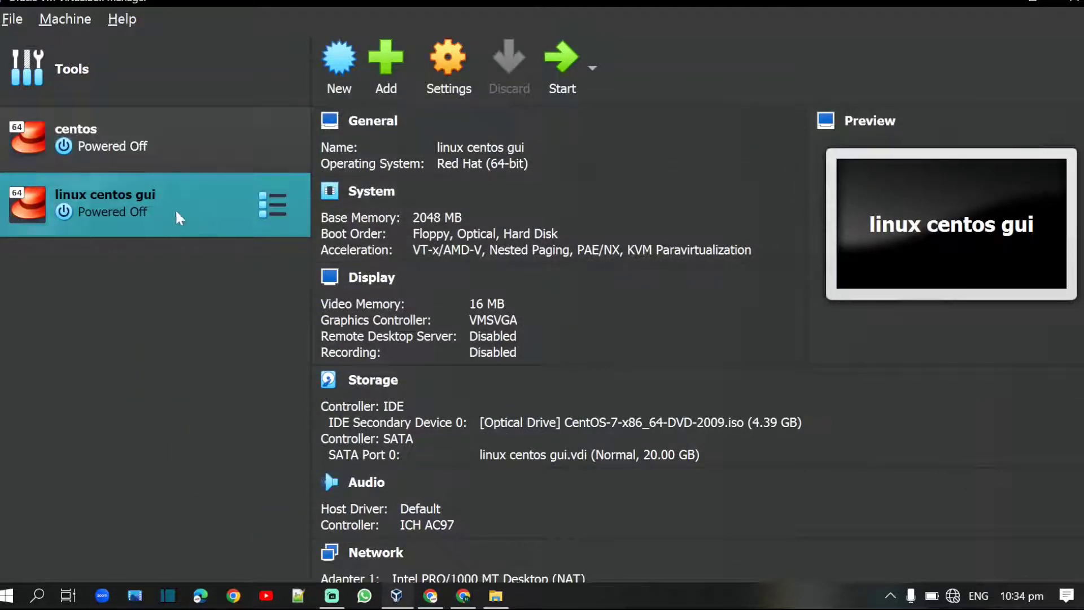
Step: Boot the linux centos gui VM and show its window at the CentOS 7 installer
click(560, 70)
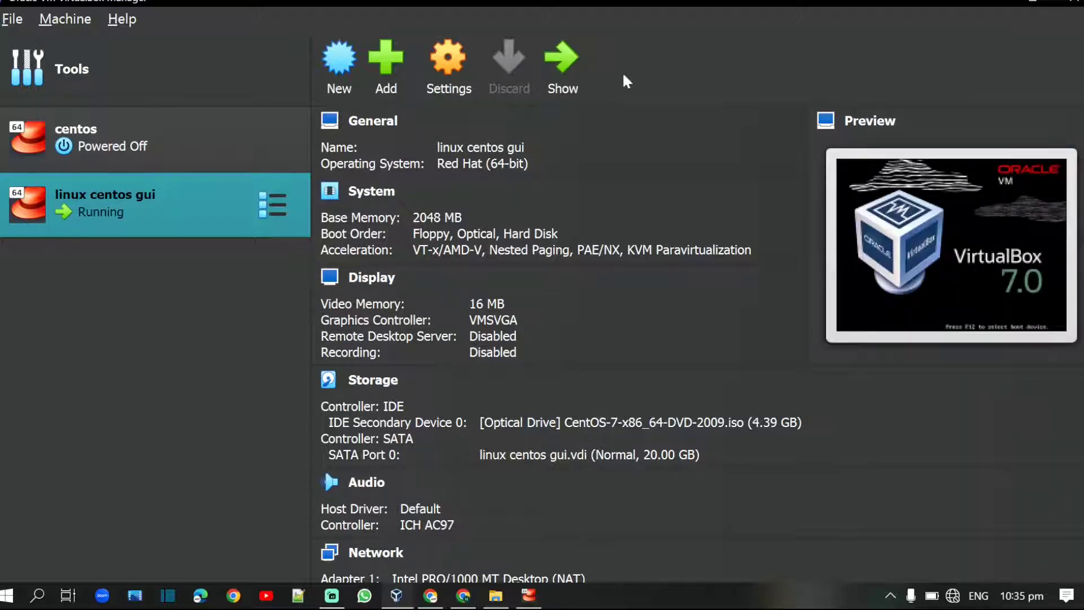
click(561, 61)
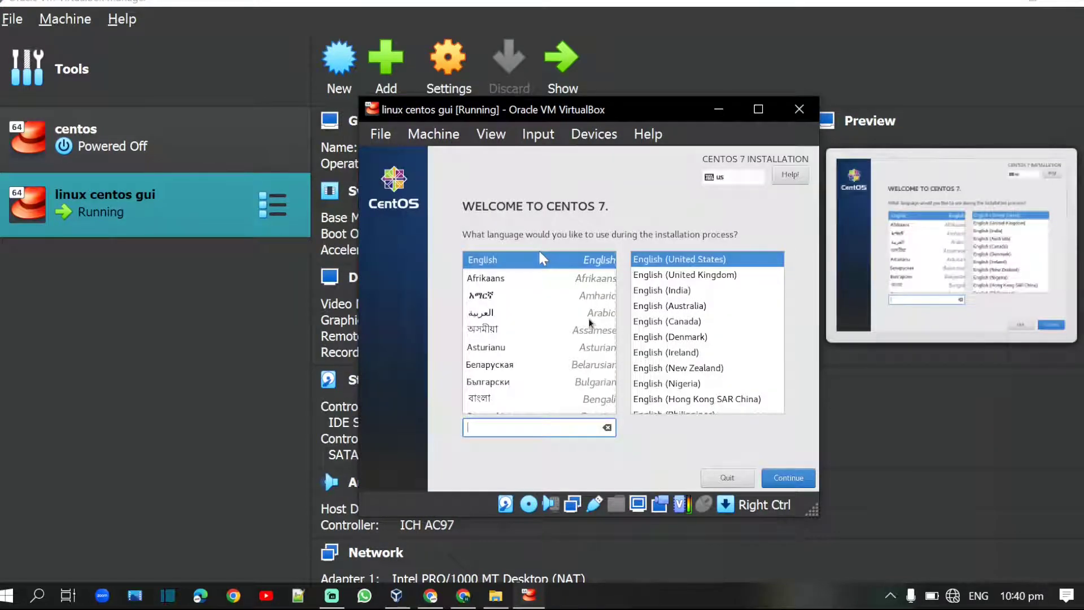
Step: Choose English as the CentOS installer language
click(492, 428)
text(Eng)
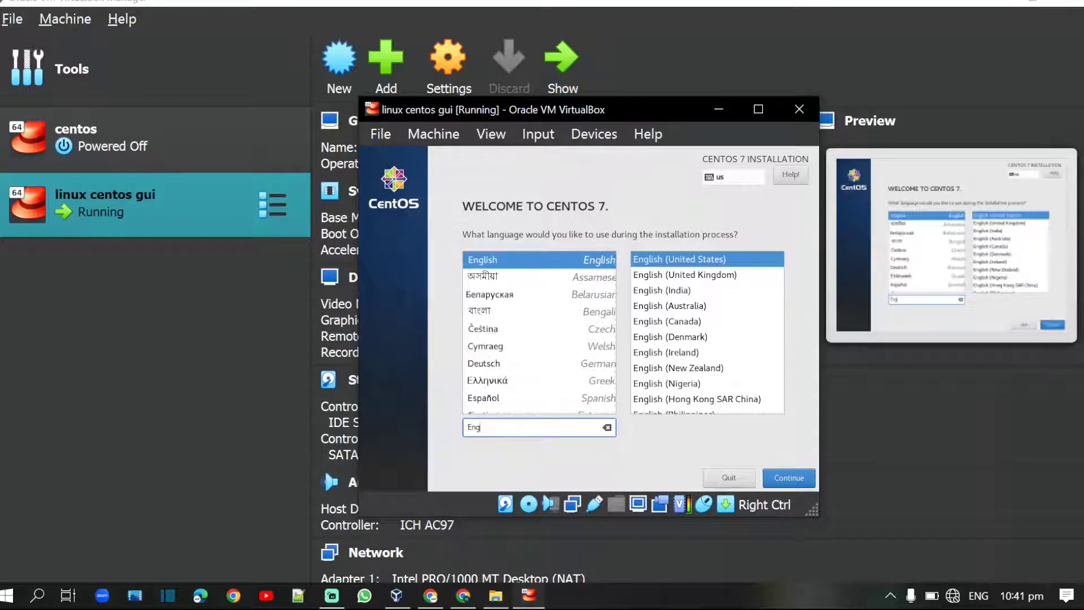
text(lish)
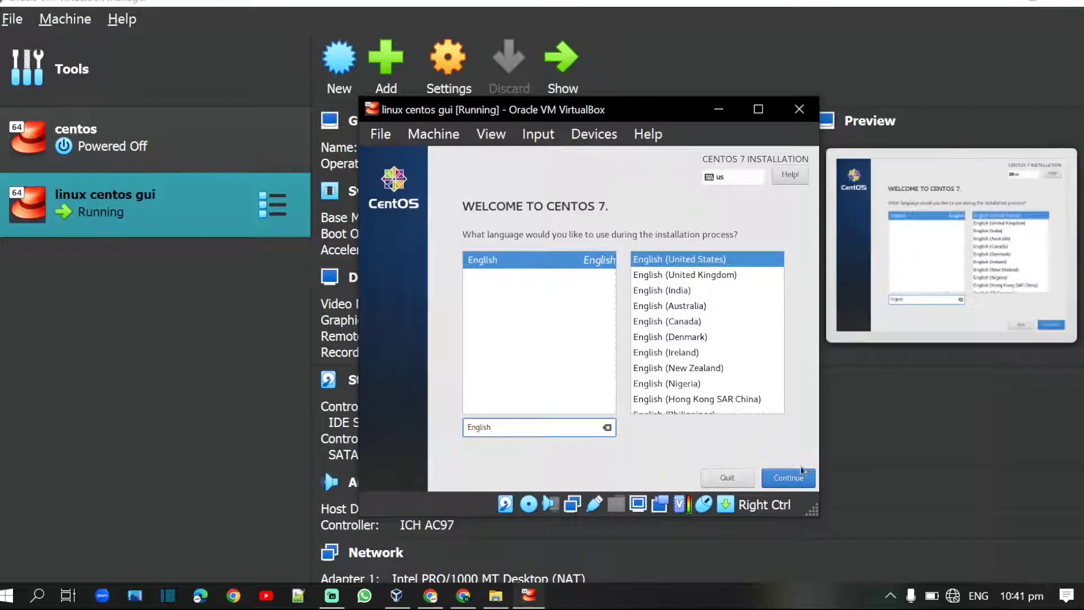
click(797, 477)
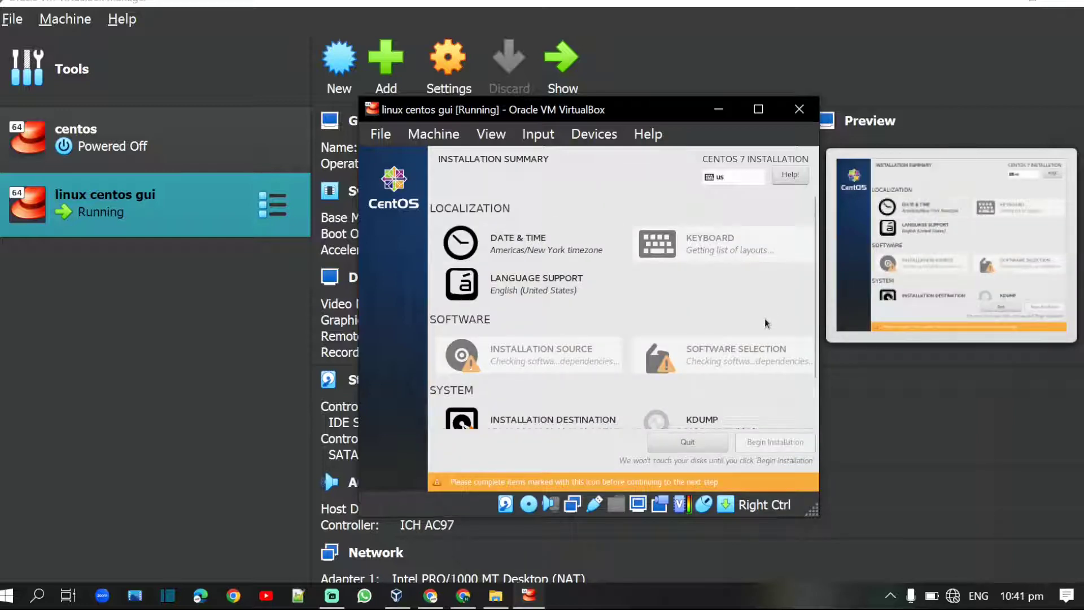
Step: Select Server with GUI as the software and accept automatic partitioning in Installation Destination
click(732, 366)
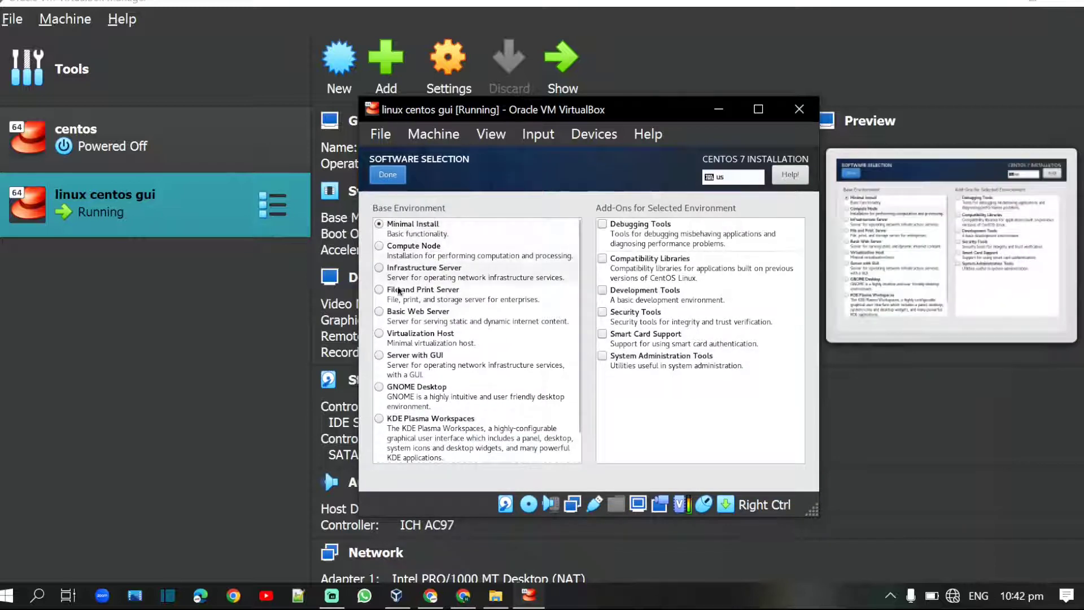
click(382, 356)
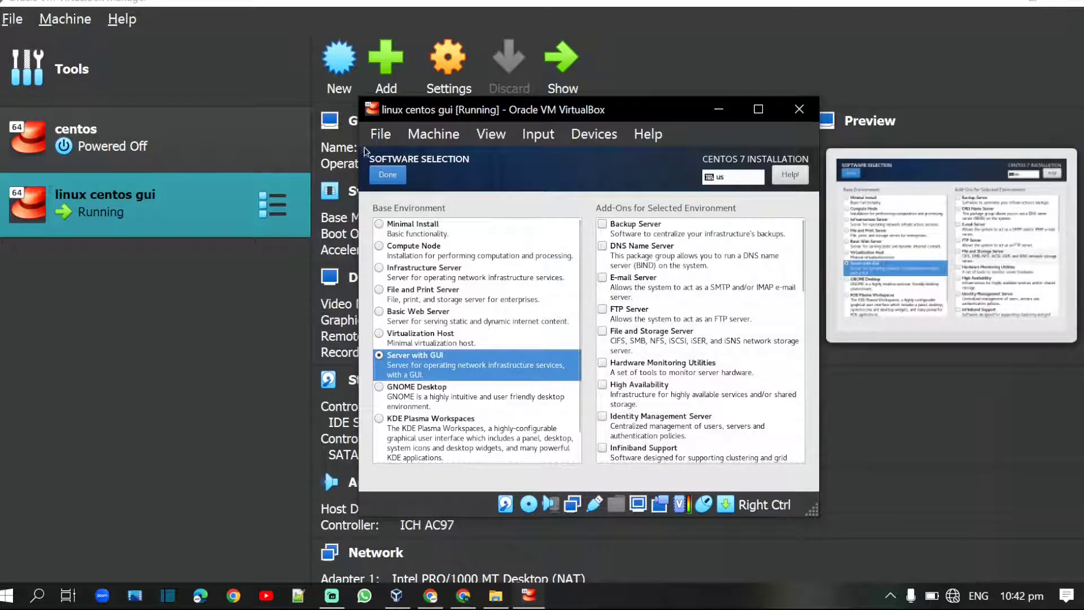
click(387, 176)
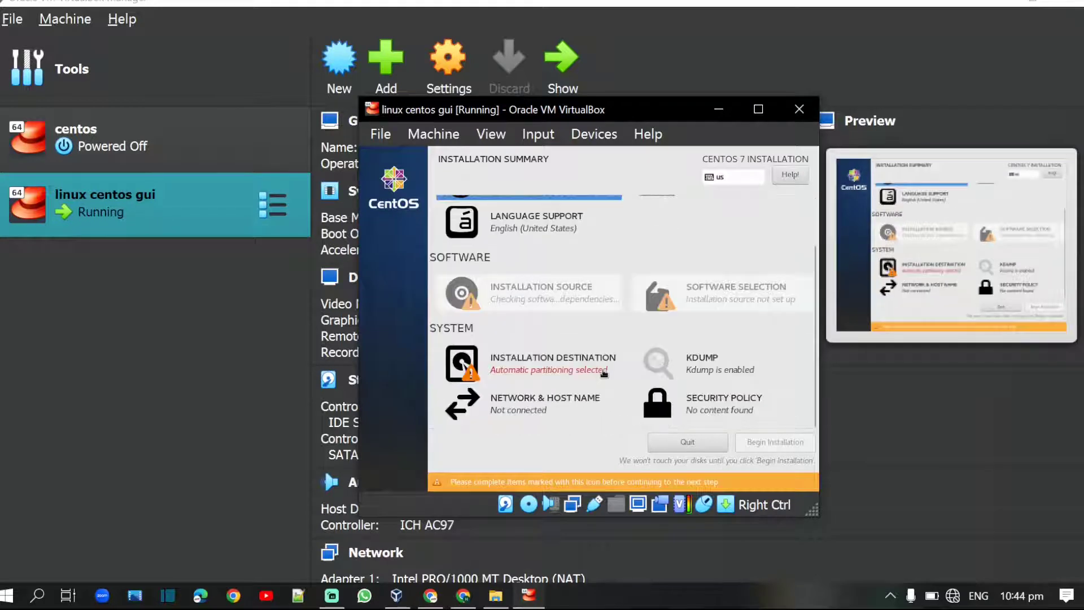
click(604, 373)
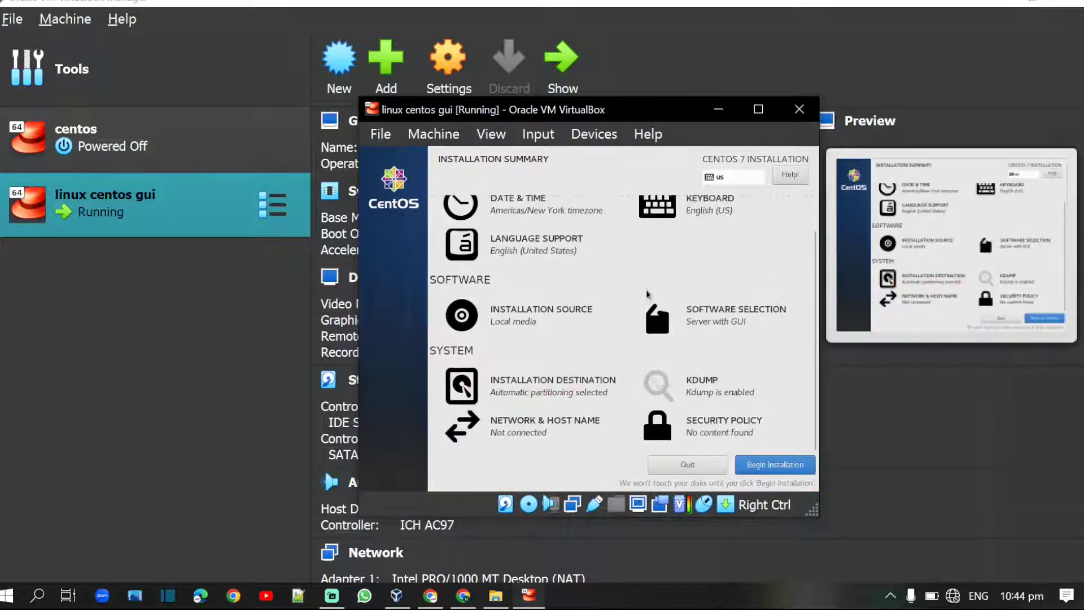
Step: Begin the installation and create a user account with a matching strong password
click(778, 468)
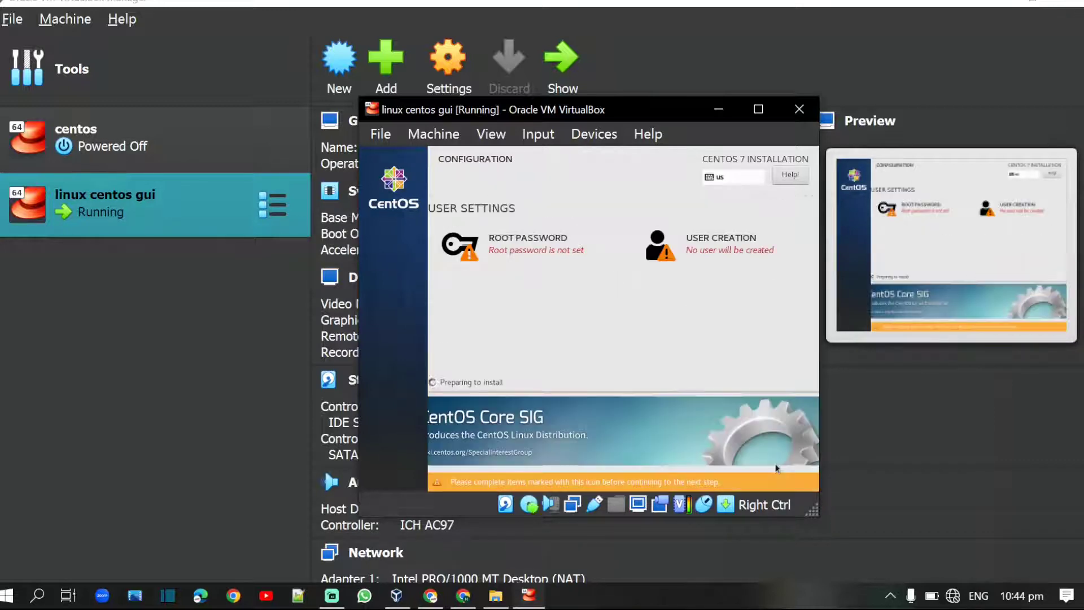
click(733, 243)
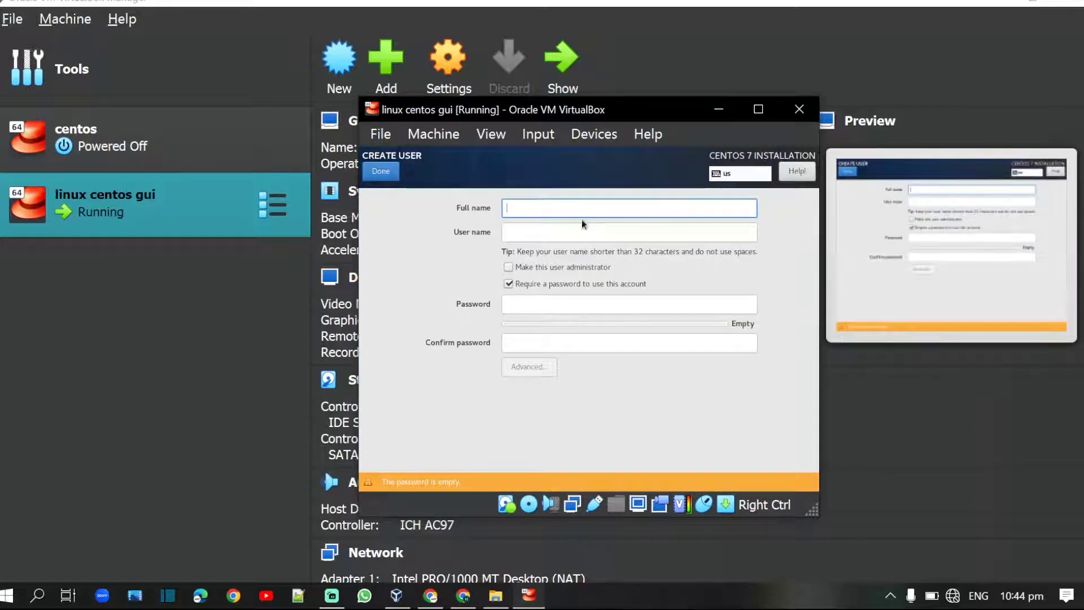
text(saad)
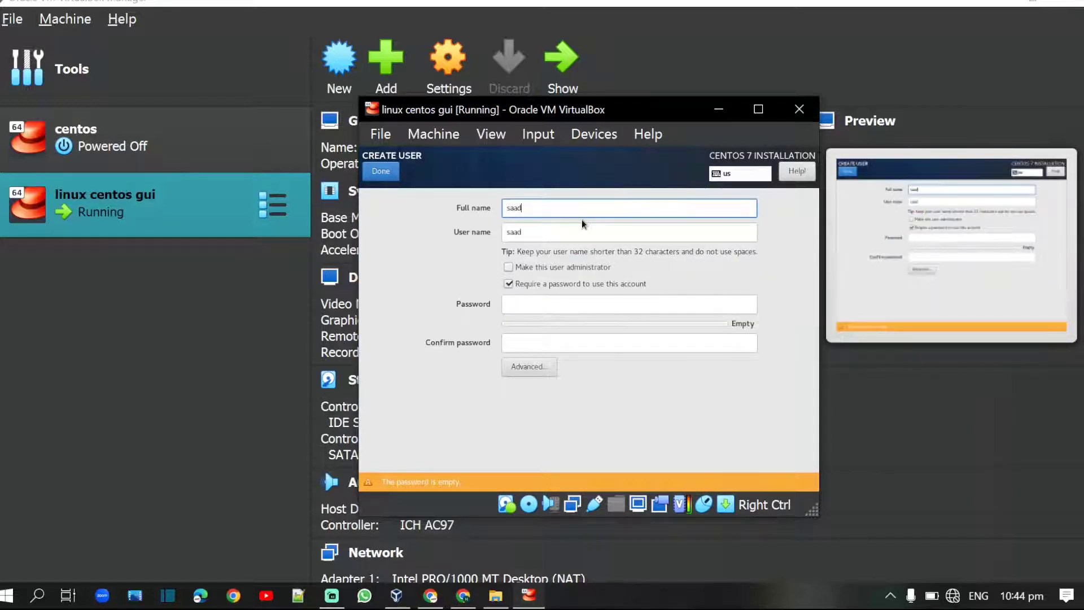
click(523, 304)
text(1234)
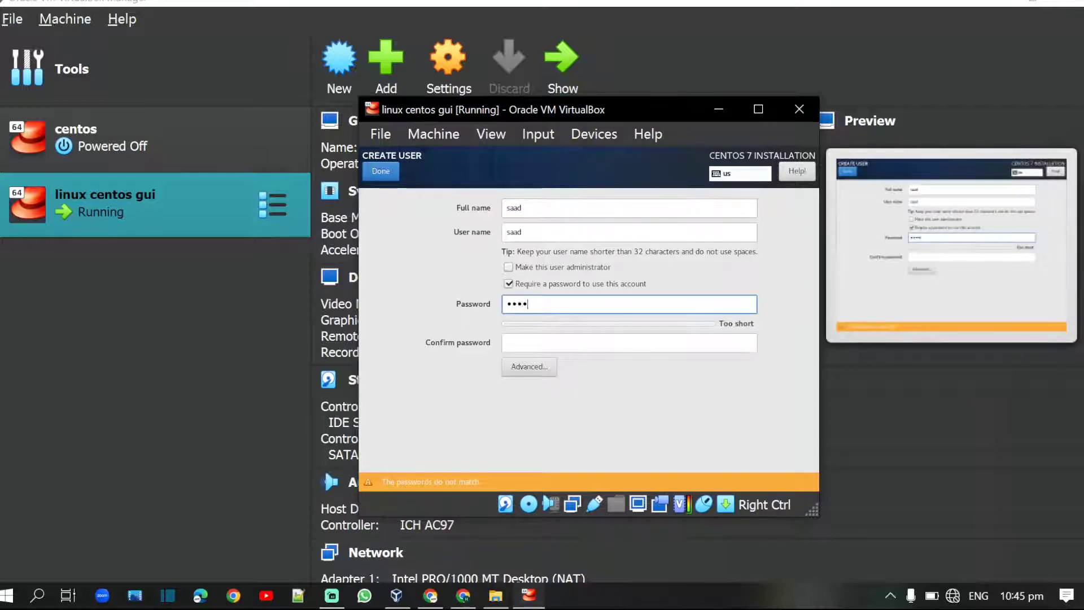
text(5678910)
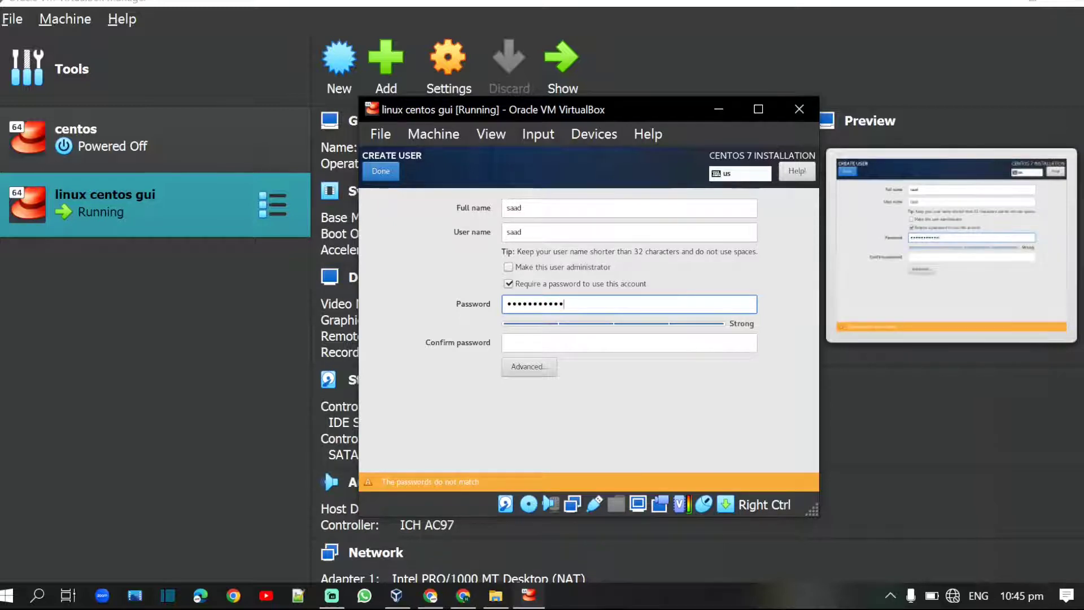
text(11)
click(566, 338)
text(123)
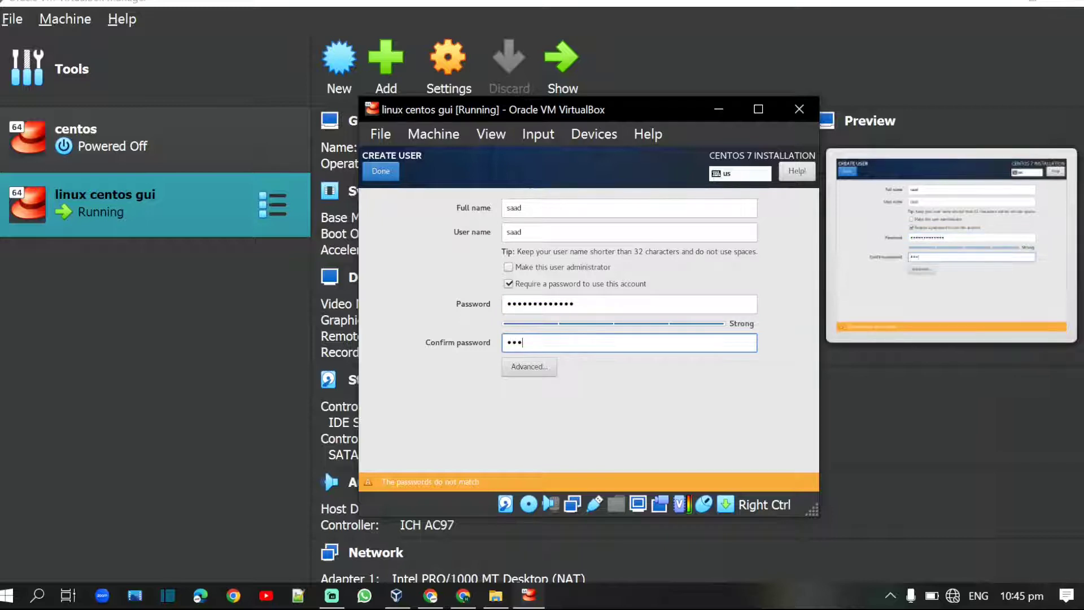
text(4)
text(•••••••••)
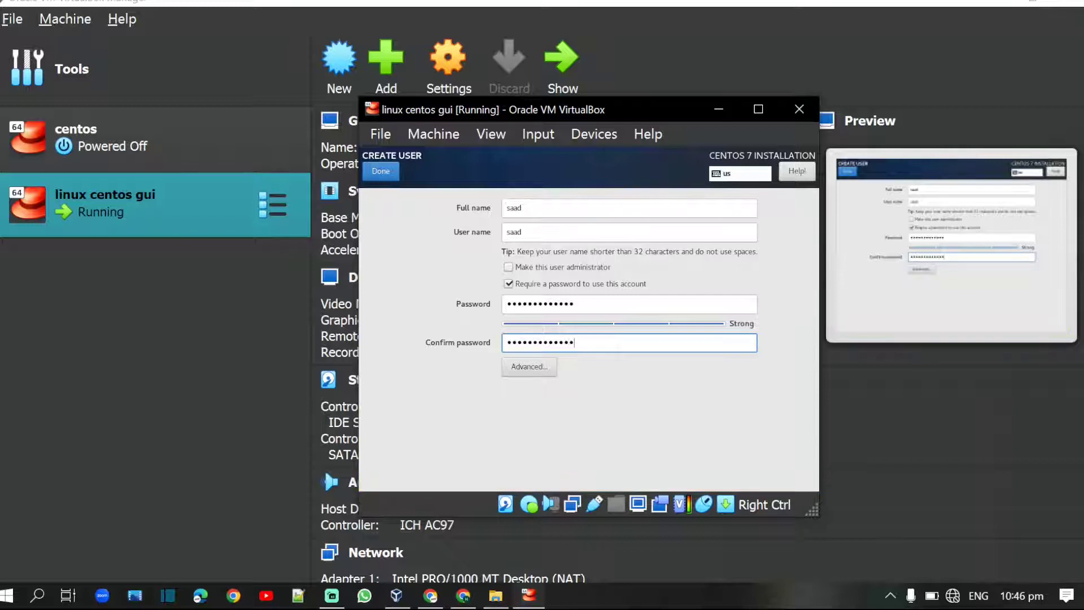
click(379, 171)
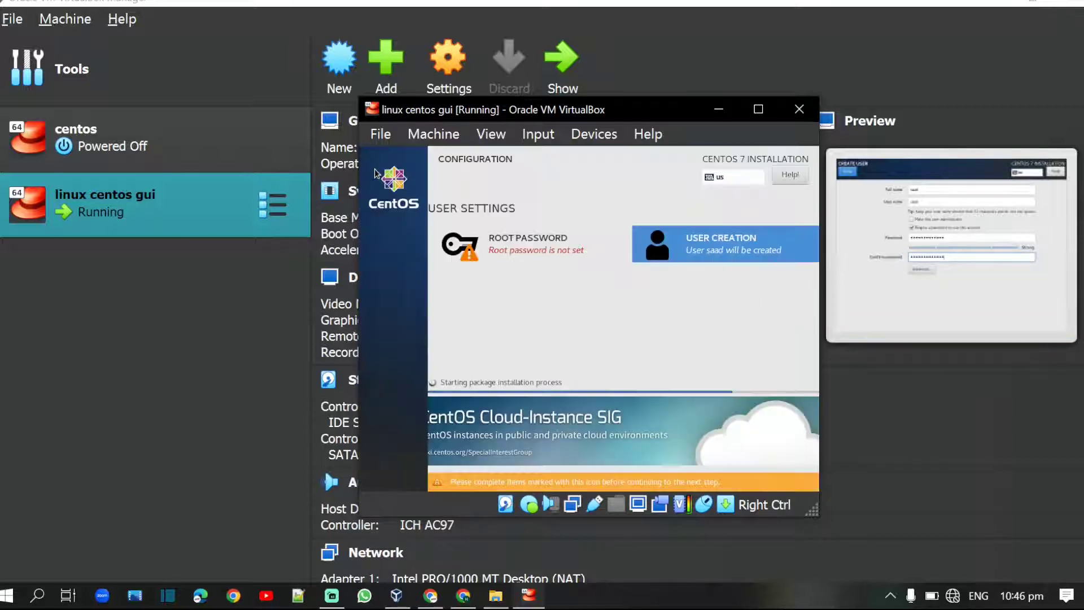
Step: Enter and confirm a strong root password for the CentOS installation
click(538, 251)
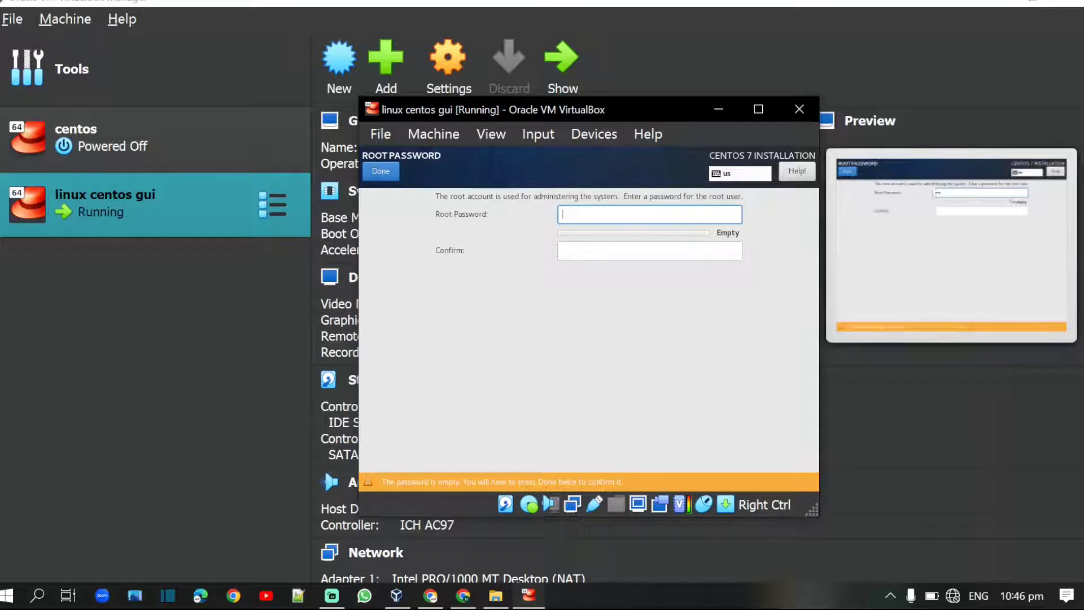
text(••••)
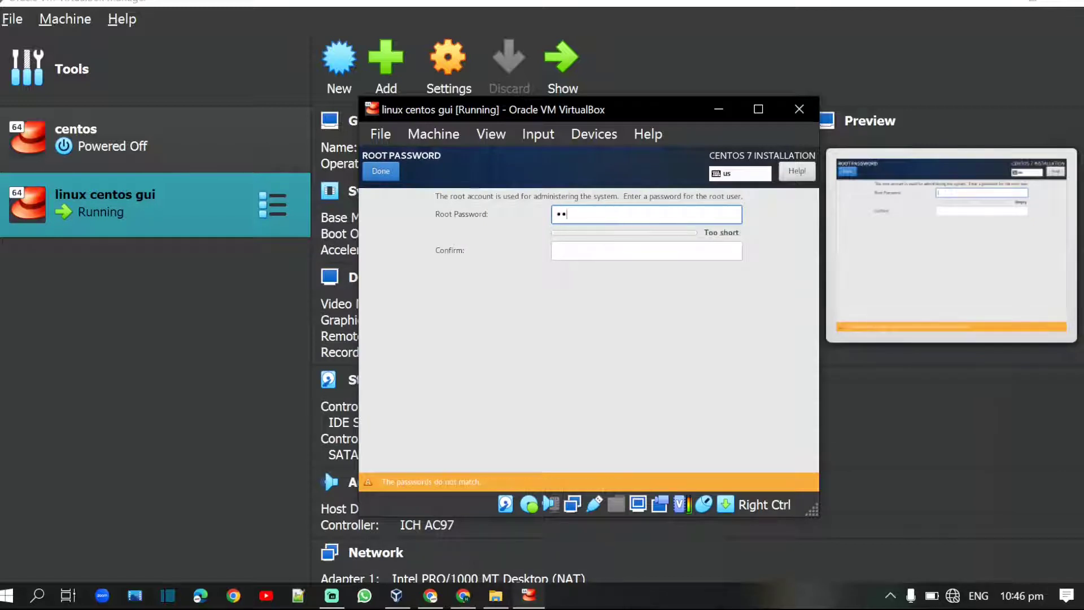
text(••••••)
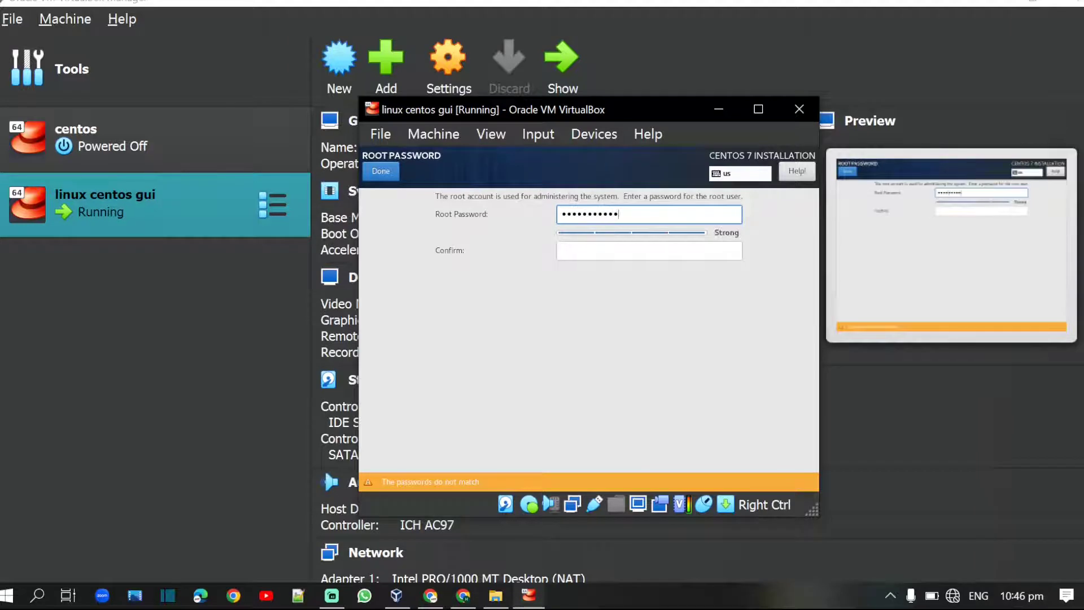
text(••)
click(594, 248)
text(••••)
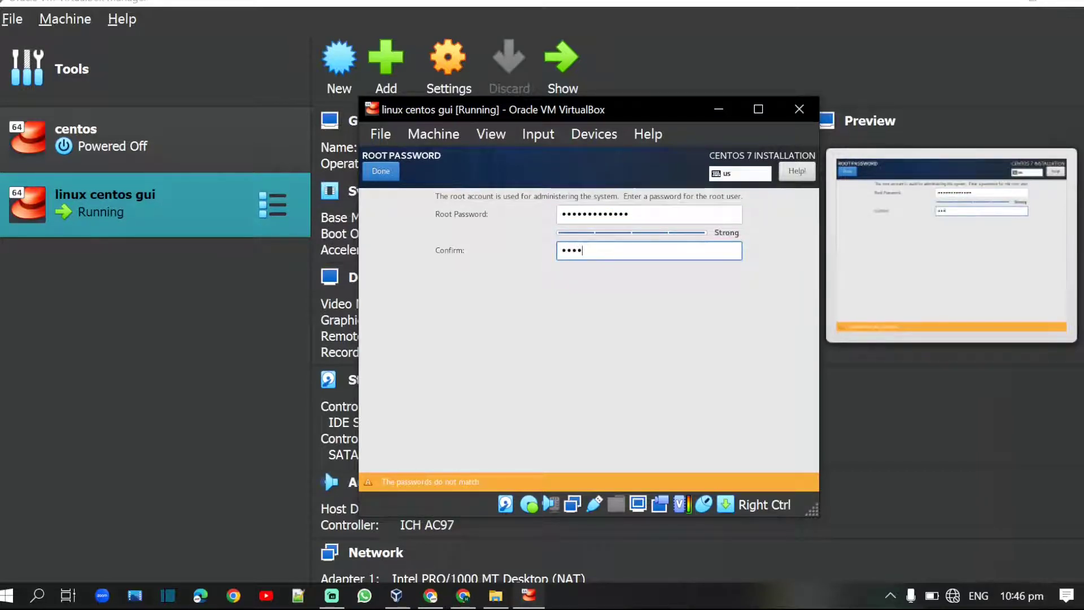
text(••••••••)
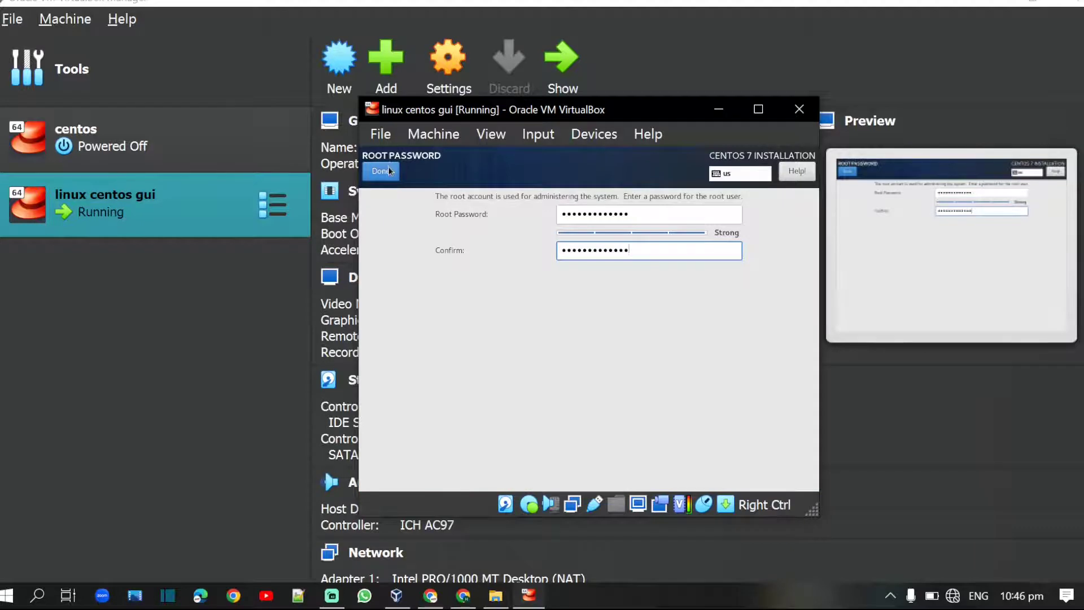
click(391, 170)
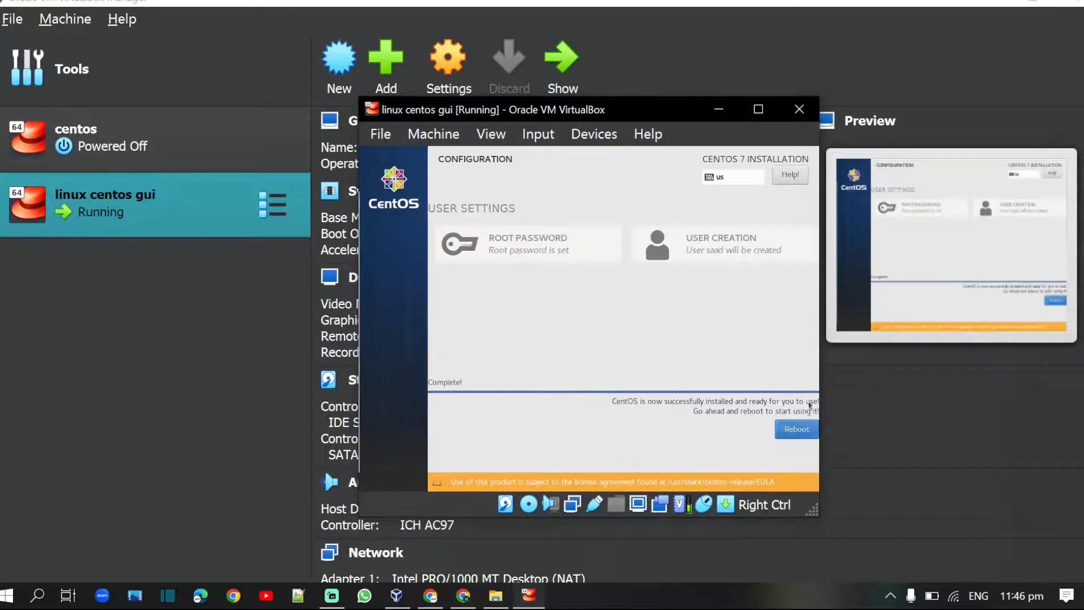
Step: Reboot the VM once the CentOS installation completes
click(784, 432)
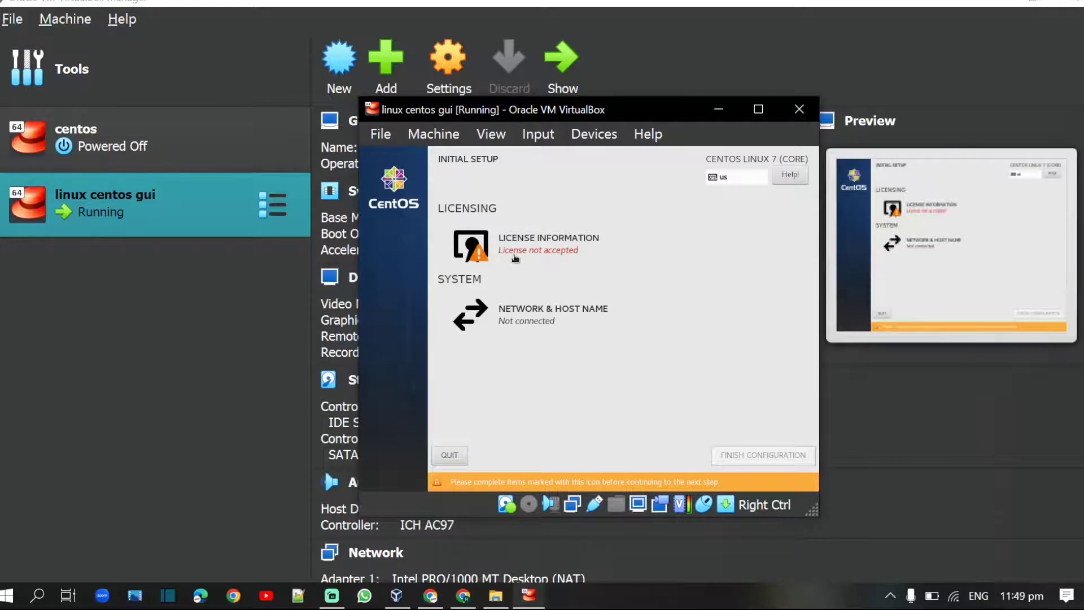
Step: Accept the CentOS 7 license agreement in Initial Setup
click(509, 257)
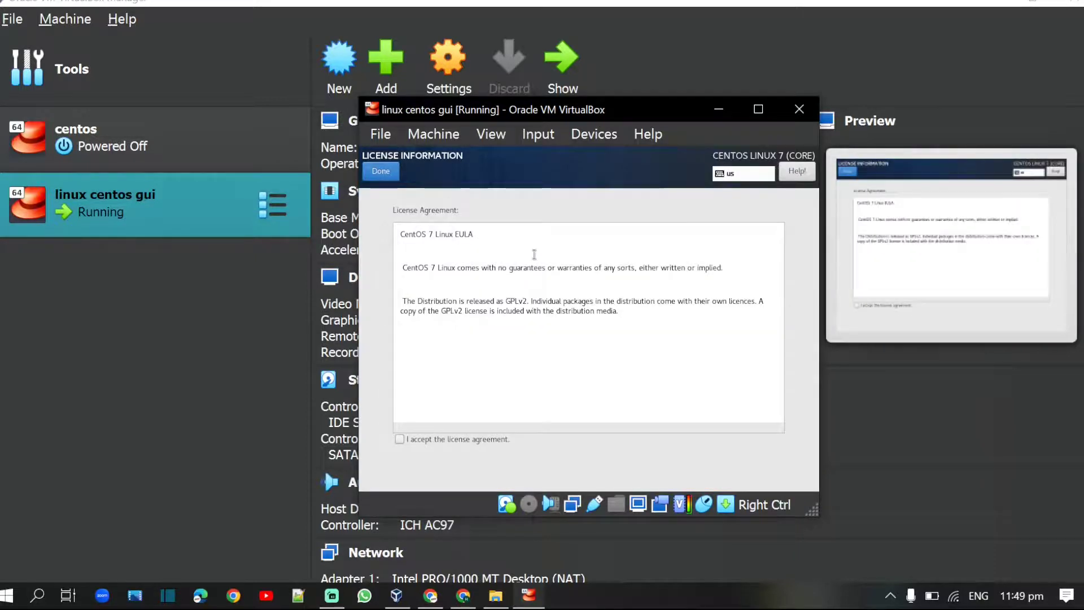
click(399, 439)
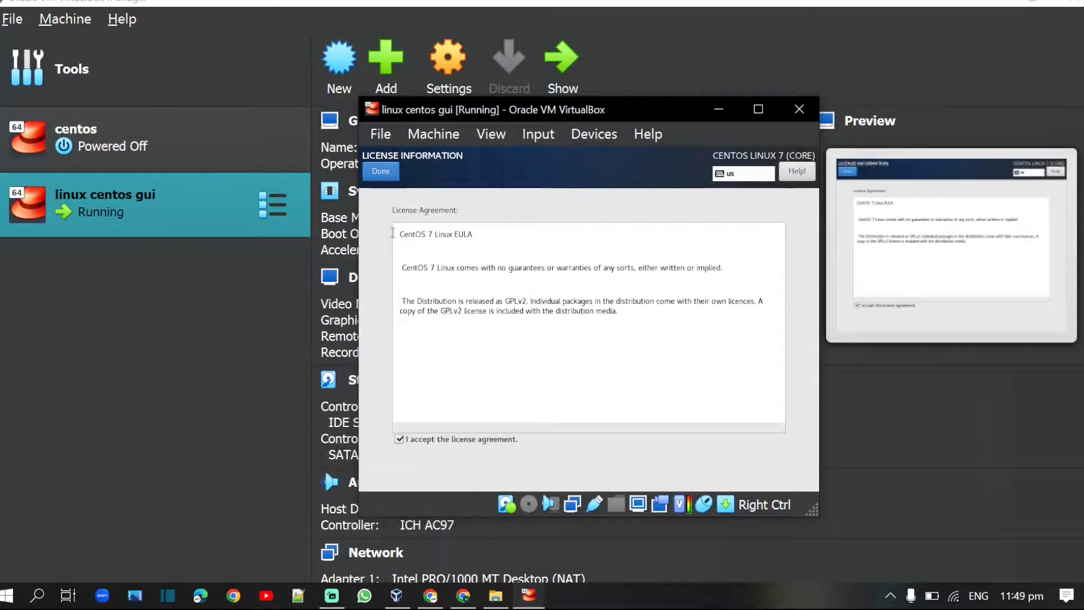
click(394, 171)
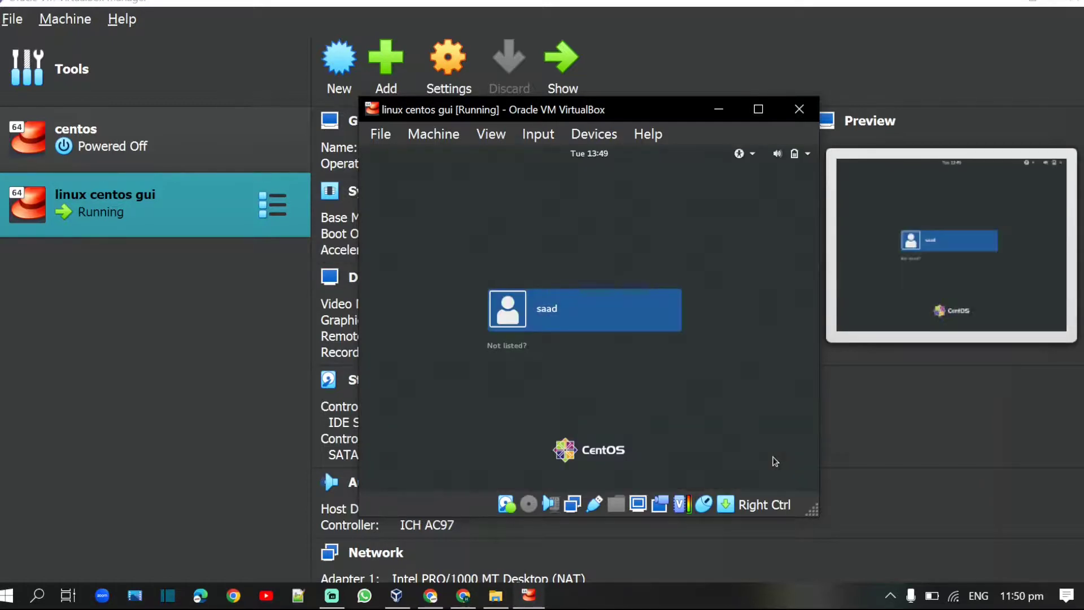
Step: Sign in to the CentOS desktop as the new user with their password
click(542, 327)
text(************)
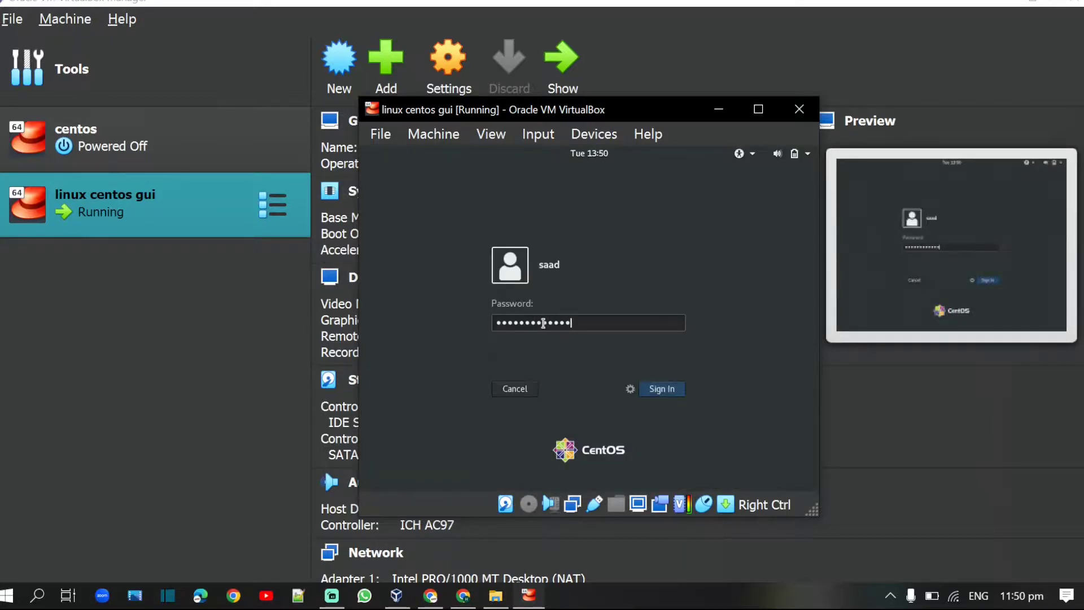
click(675, 390)
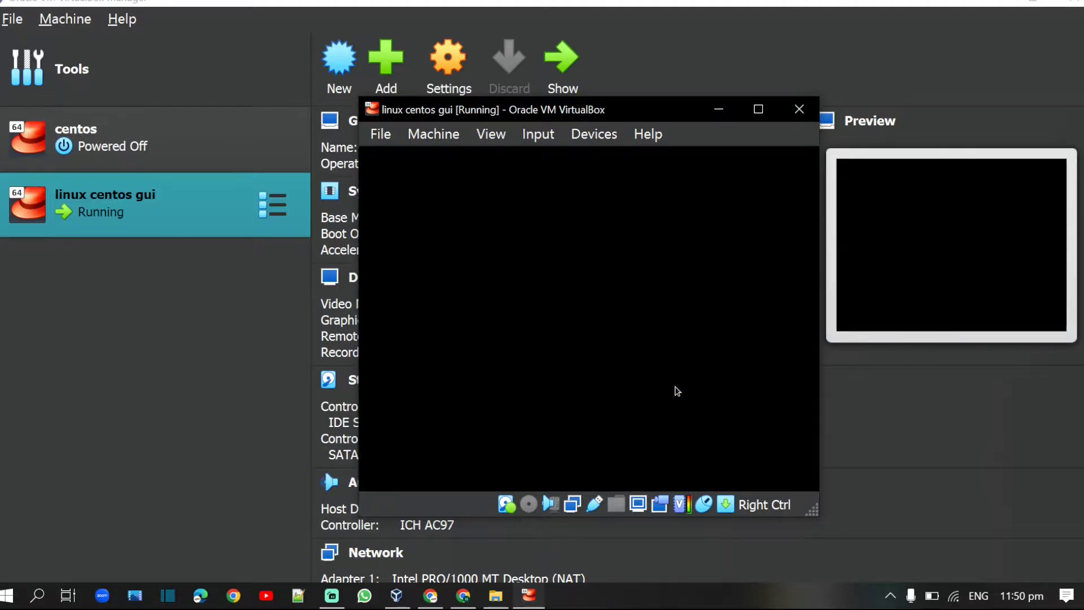